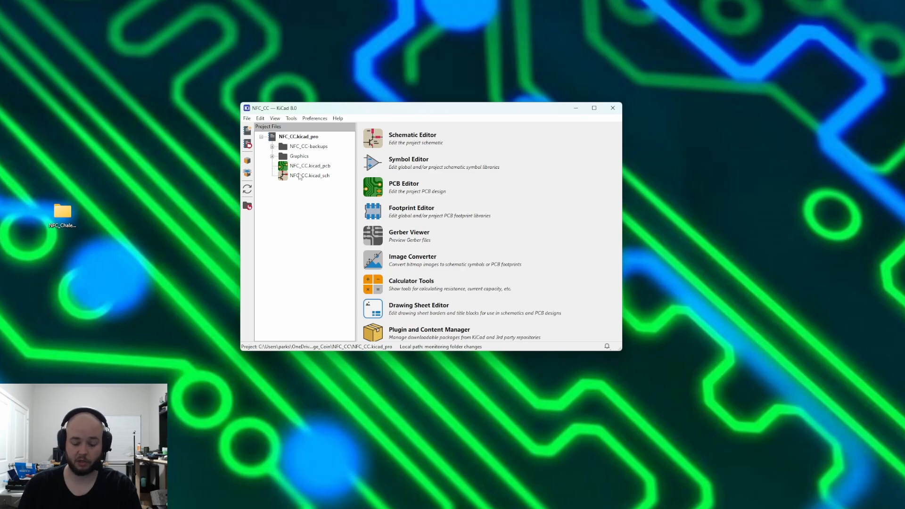
# - Open the NFC_CC.kicad_pcb board file from the project in the PCB Editor
pyautogui.click(307, 178)
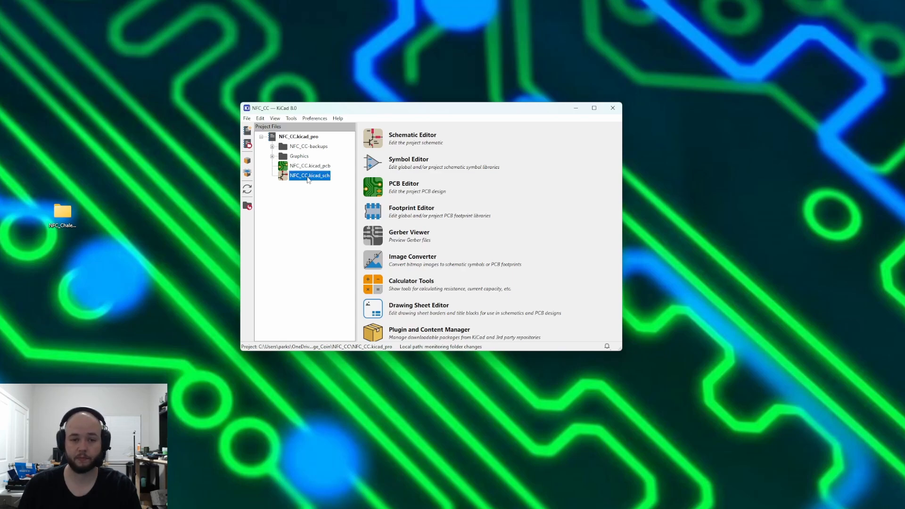
pyautogui.click(307, 168)
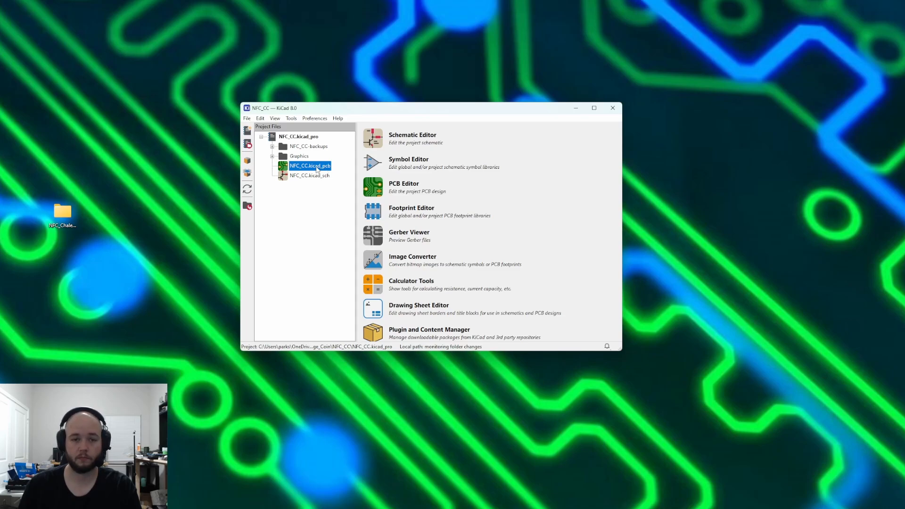
pyautogui.doubleClick(316, 168)
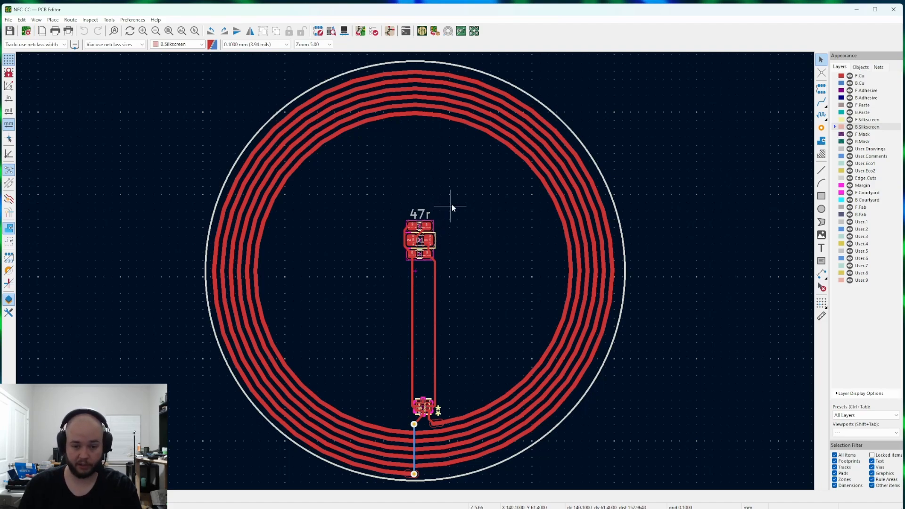
pyautogui.moveTo(459, 194); pyautogui.dragTo(374, 310)
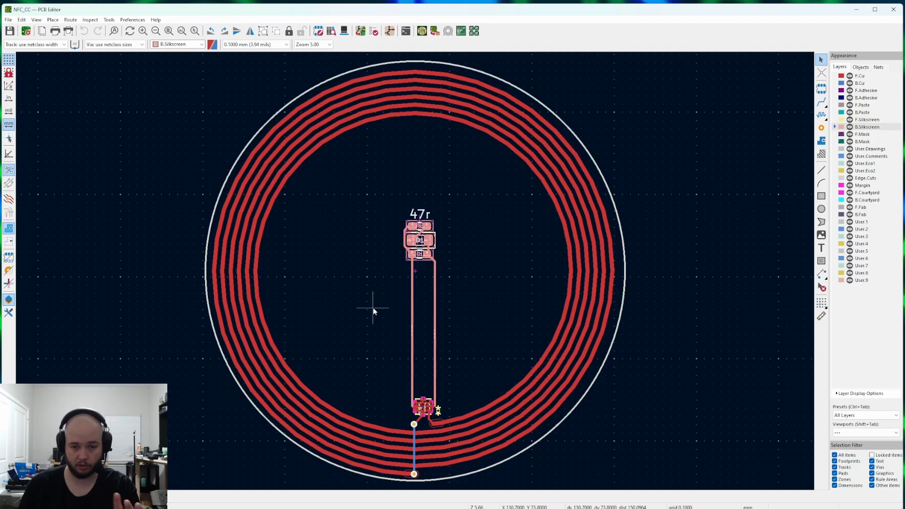
pyautogui.press('m')
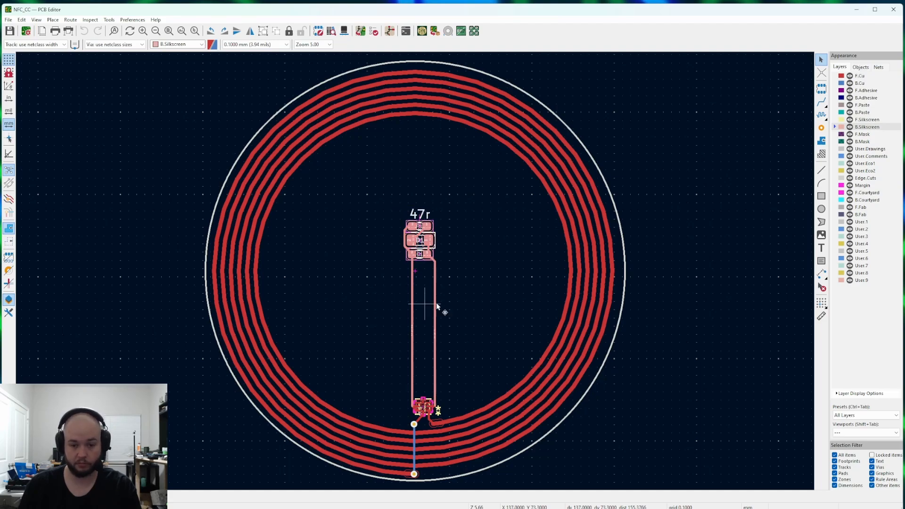
pyautogui.click(473, 292)
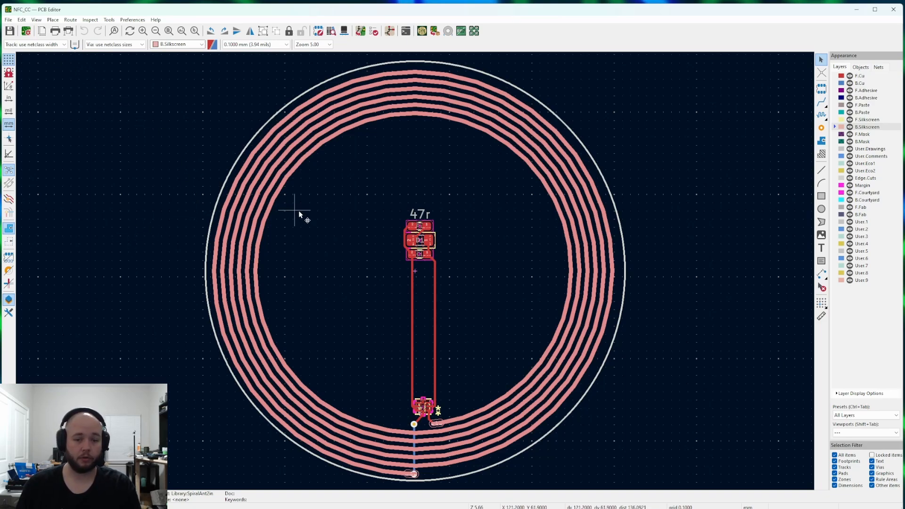
pyautogui.click(346, 236)
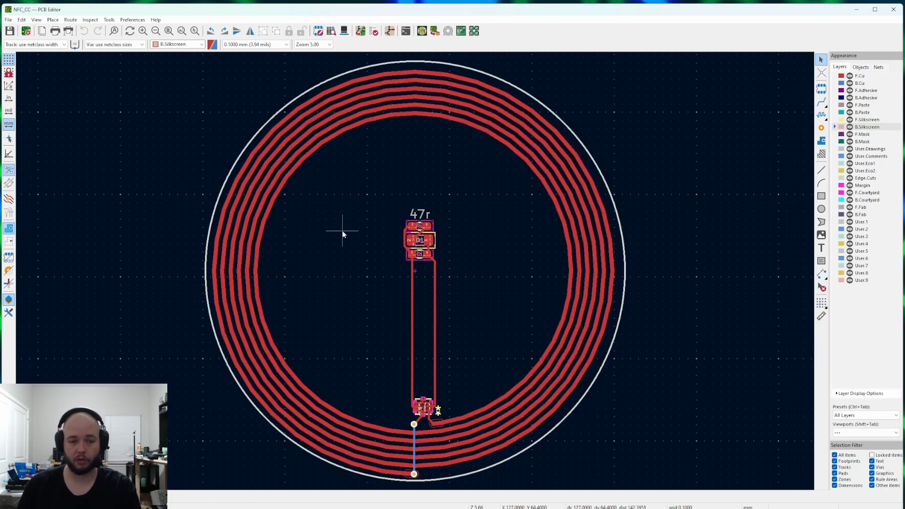
pyautogui.click(864, 119)
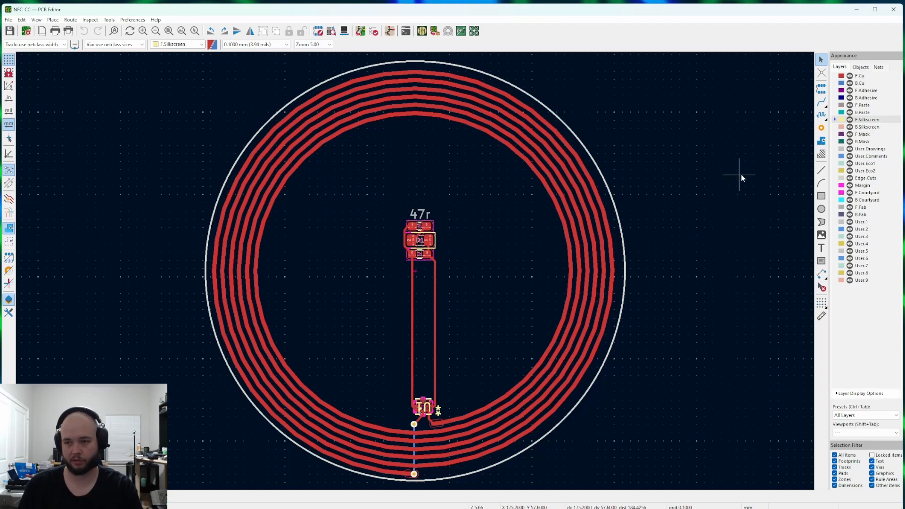
pyautogui.press('f')
# - Start a vector graphics import and choose oshw-logo-no-text from the project's Graphics folder as the source file
pyautogui.click(9, 21)
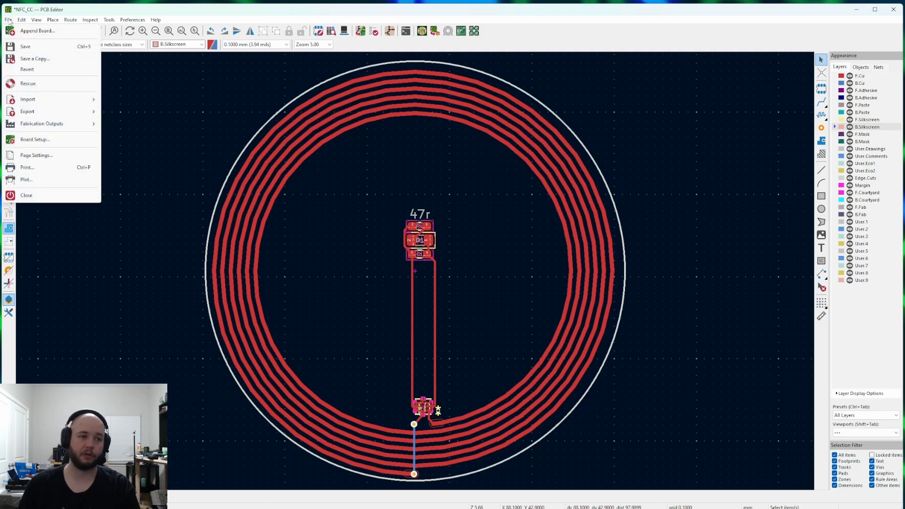
pyautogui.moveTo(54, 103)
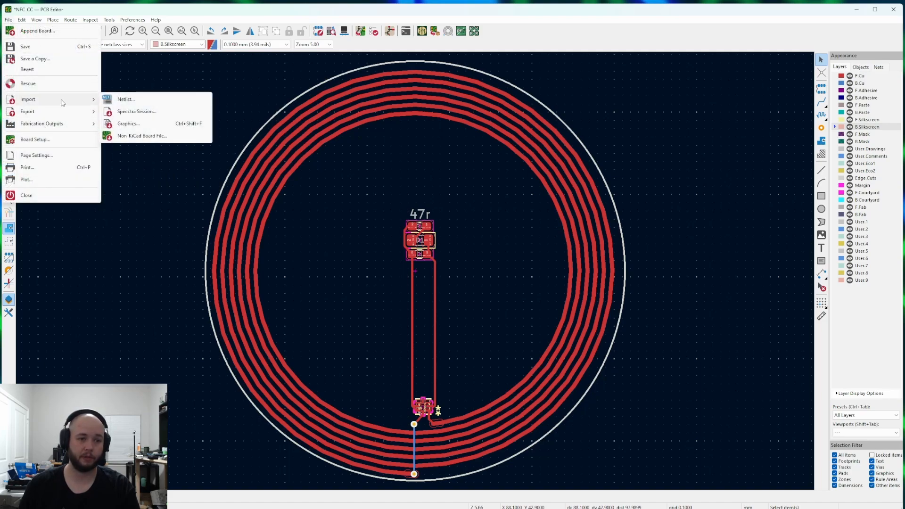
pyautogui.click(135, 124)
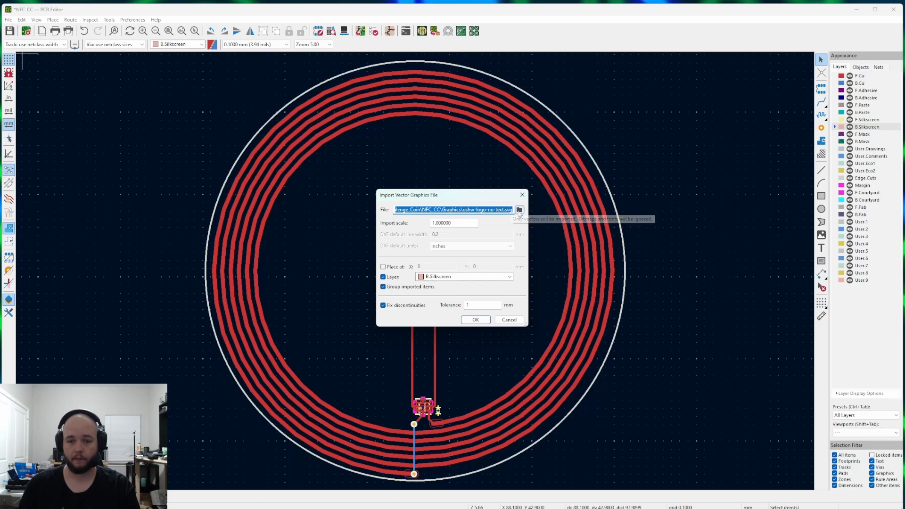
pyautogui.click(519, 210)
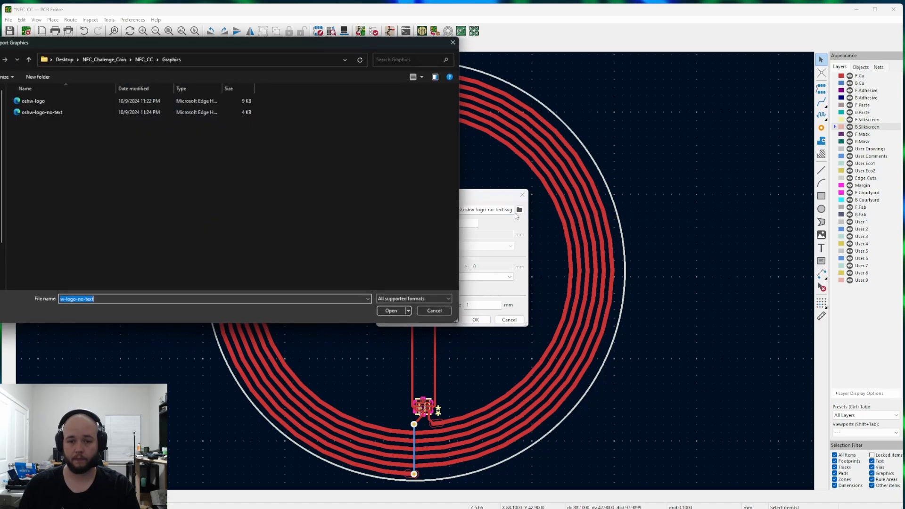
pyautogui.click(44, 111)
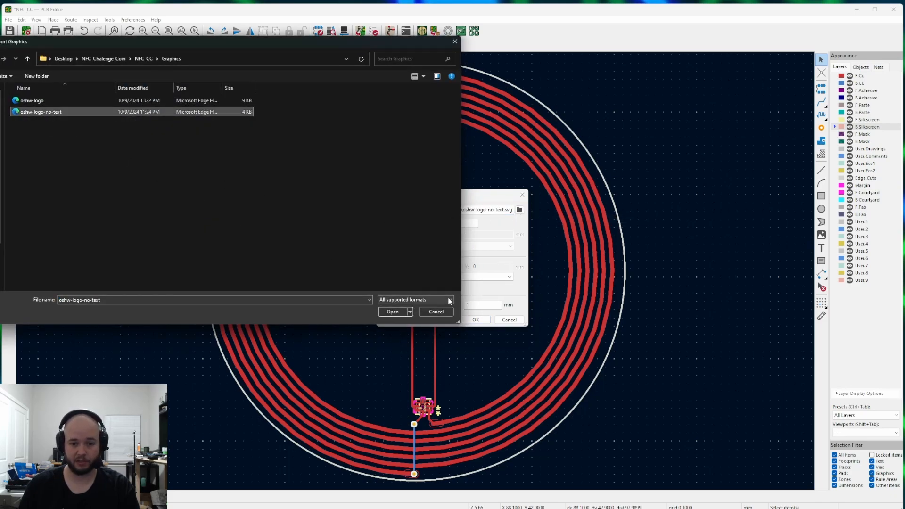
pyautogui.click(415, 299)
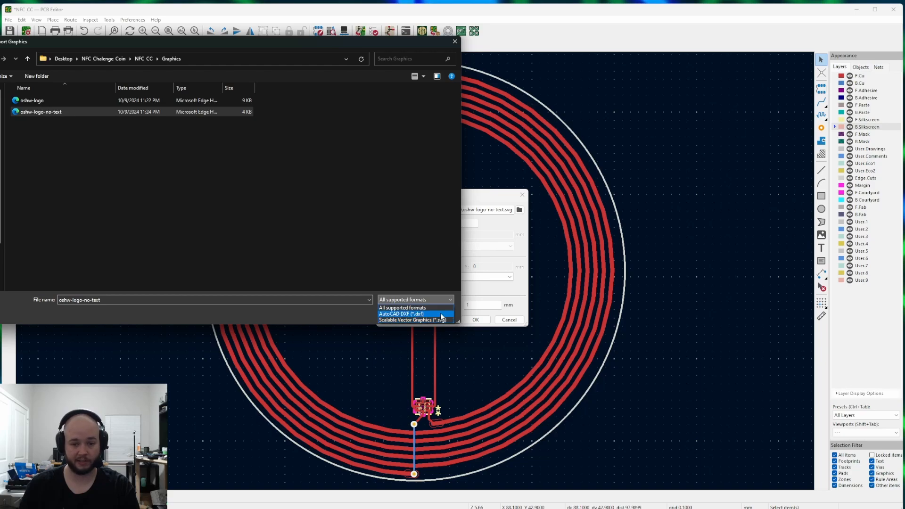
pyautogui.click(421, 308)
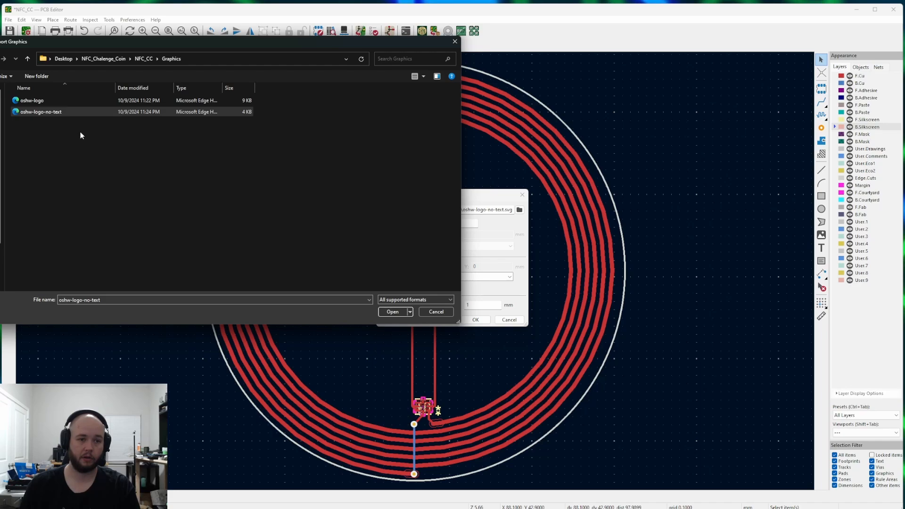
pyautogui.click(401, 312)
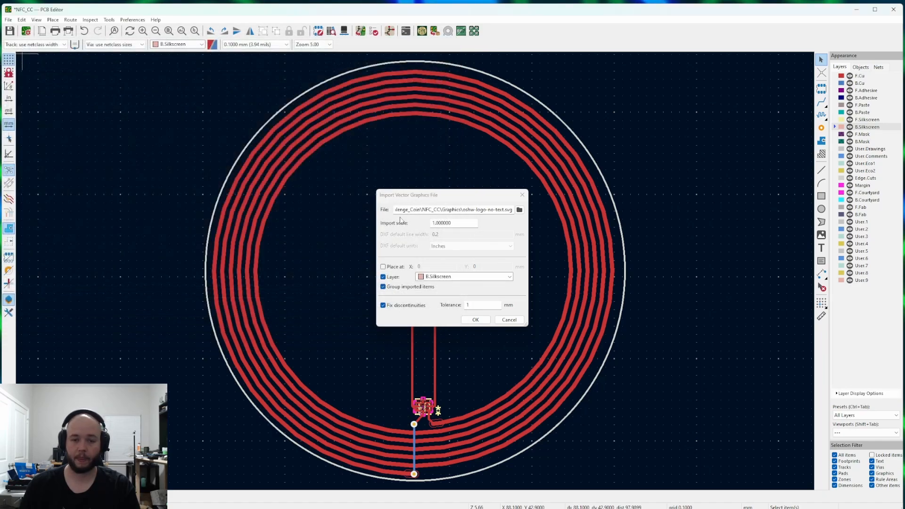
# - Set the target layer of the graphics import to F.Silkscreen
pyautogui.doubleClick(447, 222)
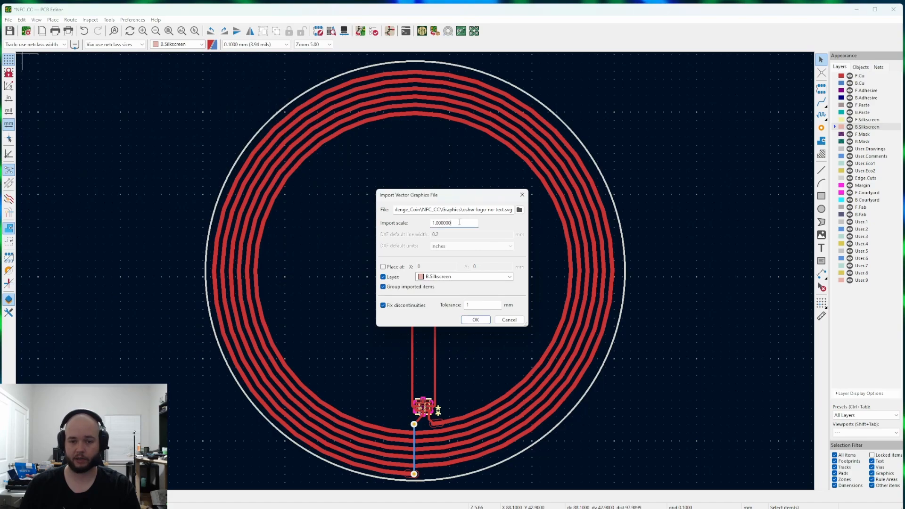
pyautogui.click(463, 277)
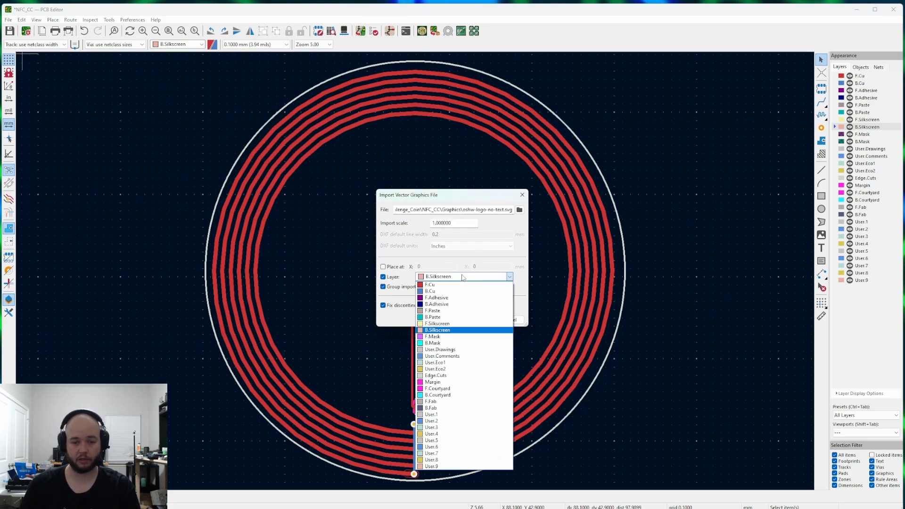
pyautogui.click(456, 324)
pyautogui.click(471, 278)
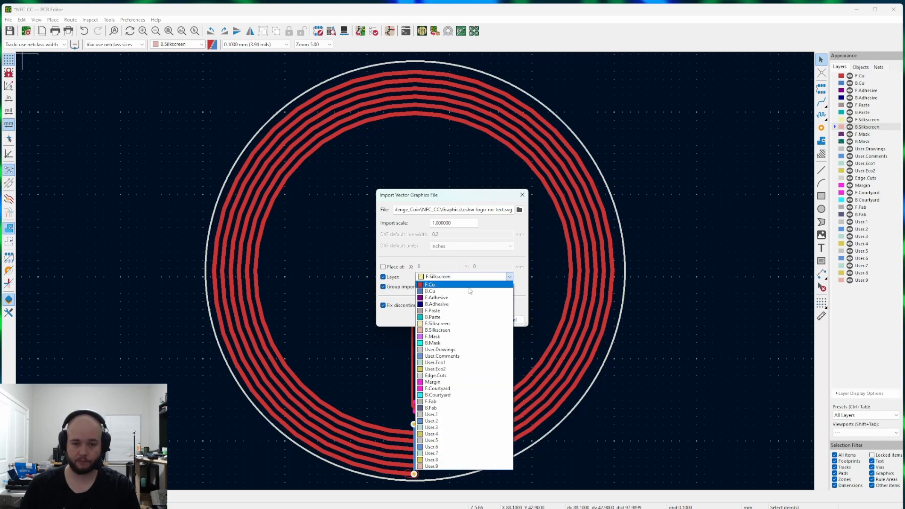
pyautogui.click(458, 330)
pyautogui.click(509, 277)
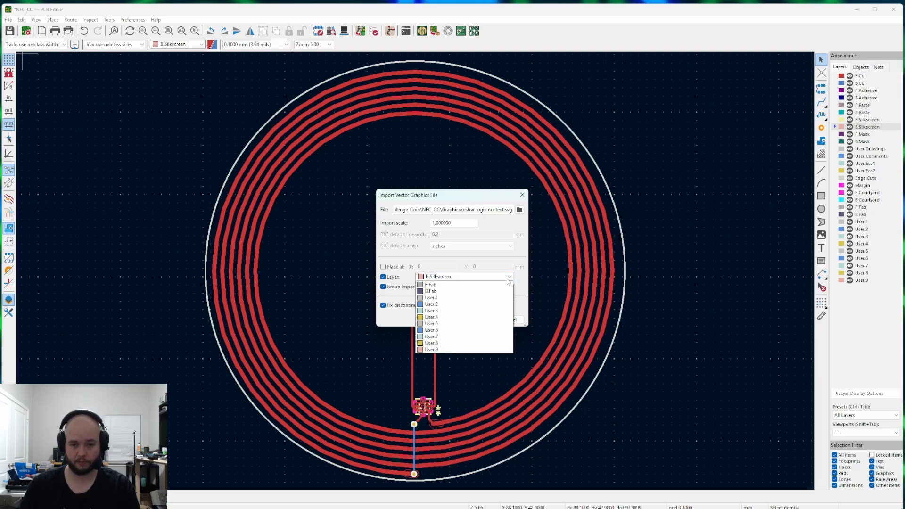
pyautogui.click(452, 324)
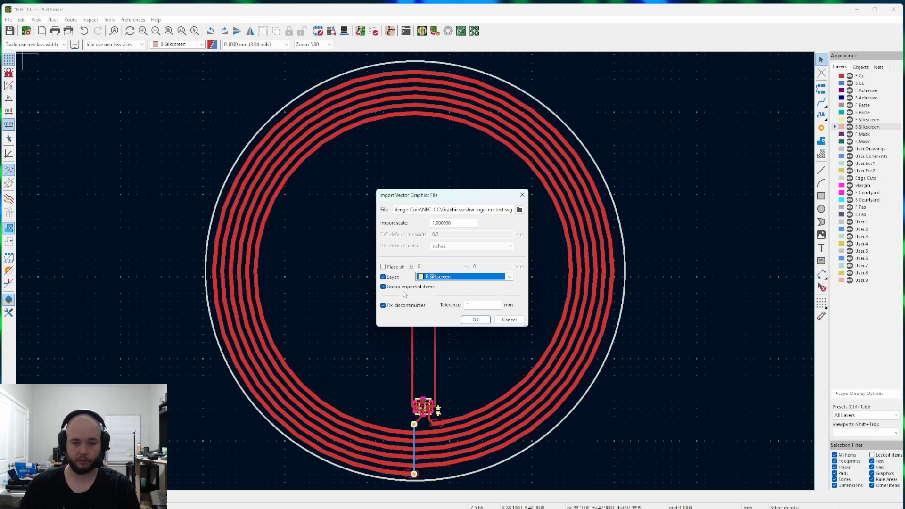
# - Run the import and place the gear logo centred inside the antenna coil
pyautogui.click(475, 319)
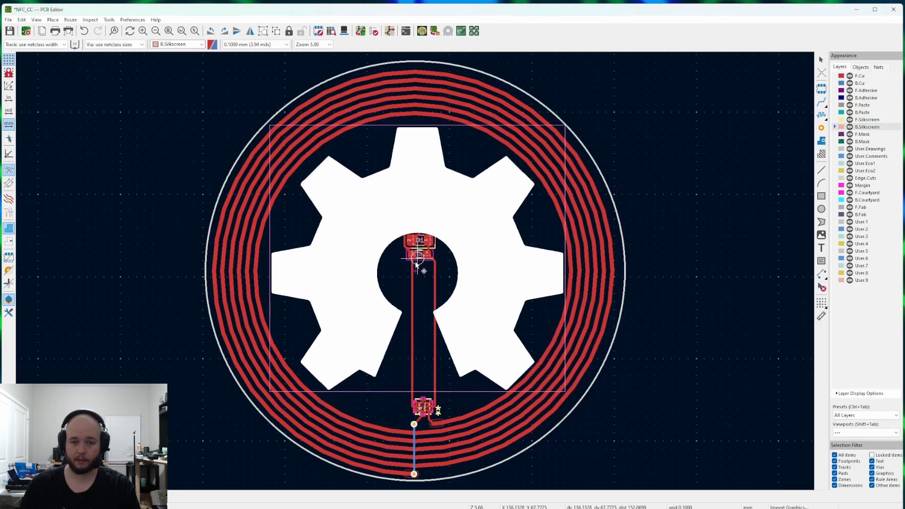
pyautogui.click(417, 266)
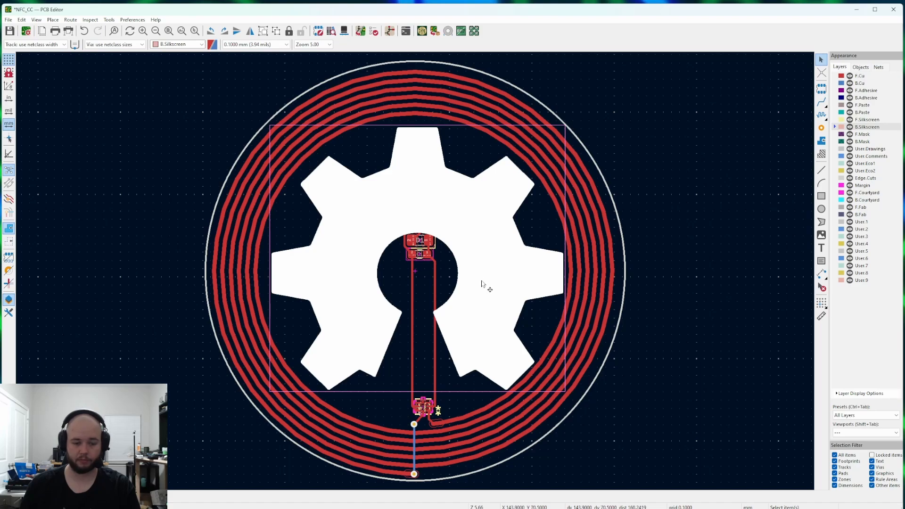
pyautogui.press('Escape')
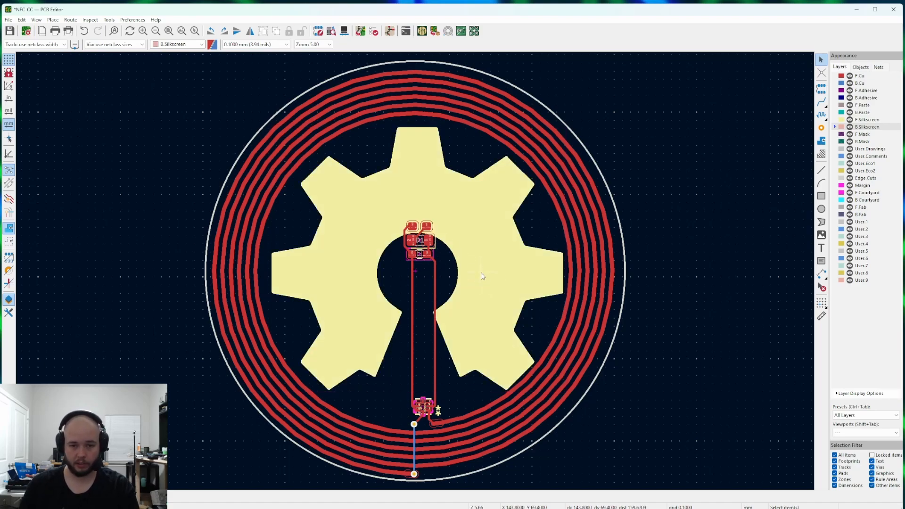
# - Move the gear logo up so its central opening surrounds R1, D1 and C1, and select those parts with their traces
pyautogui.click(469, 267)
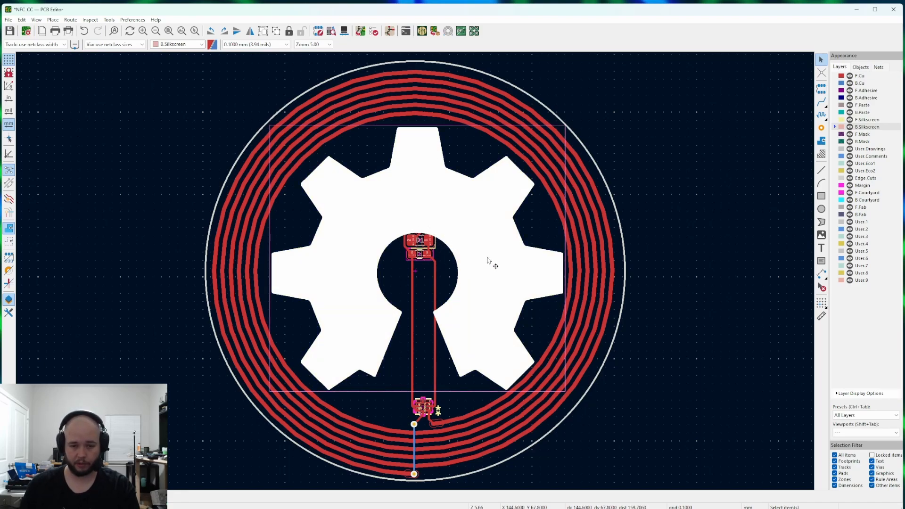
pyautogui.press('m')
pyautogui.click(463, 240)
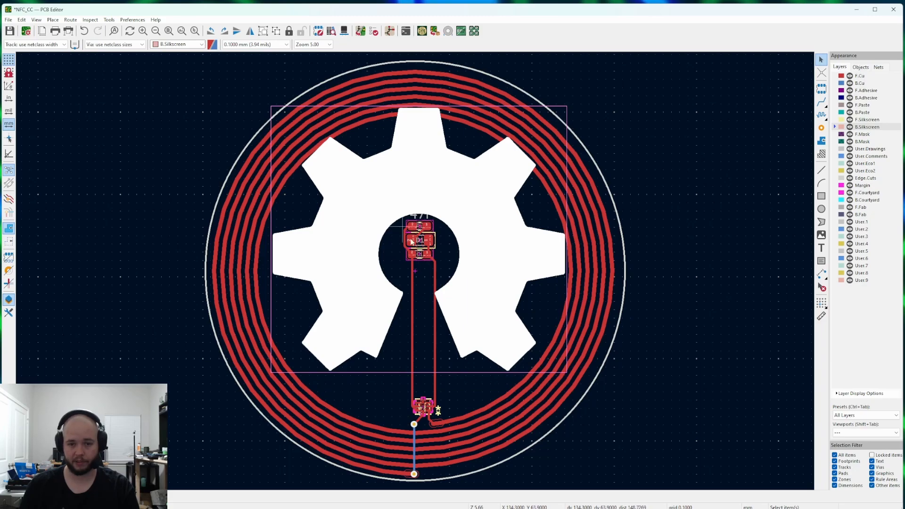
pyautogui.moveTo(480, 250); pyautogui.dragTo(410, 271)
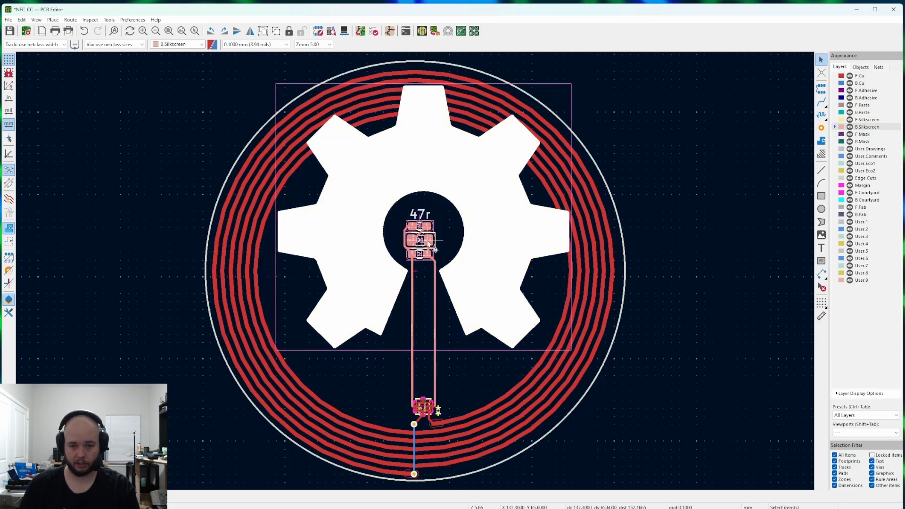
pyautogui.moveTo(428, 240)
pyautogui.mouseDown()
pyautogui.moveTo(432, 268)
pyautogui.moveTo(429, 242)
pyautogui.mouseUp()
pyautogui.press('Escape')
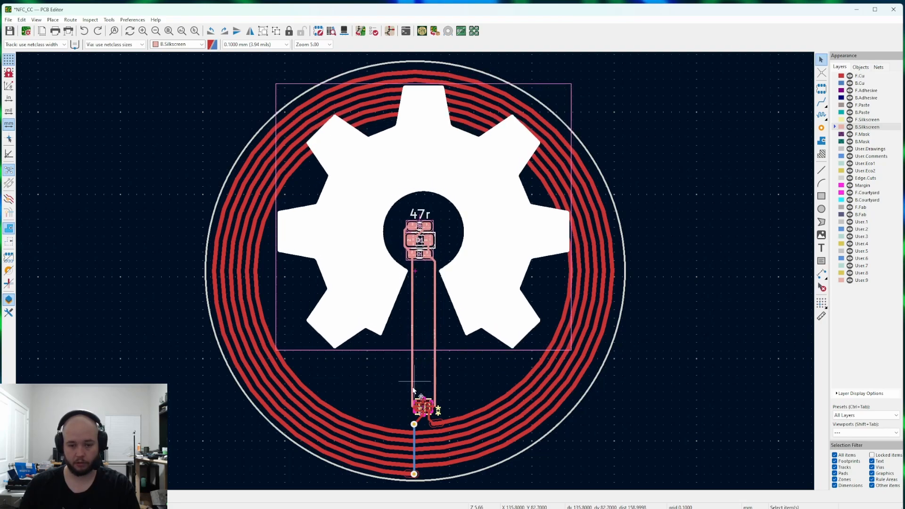
# - Examine how U1, the R1, D1 and C1 cluster and the traces between them fit with the gear logo
pyautogui.scroll(5, 408, 402)
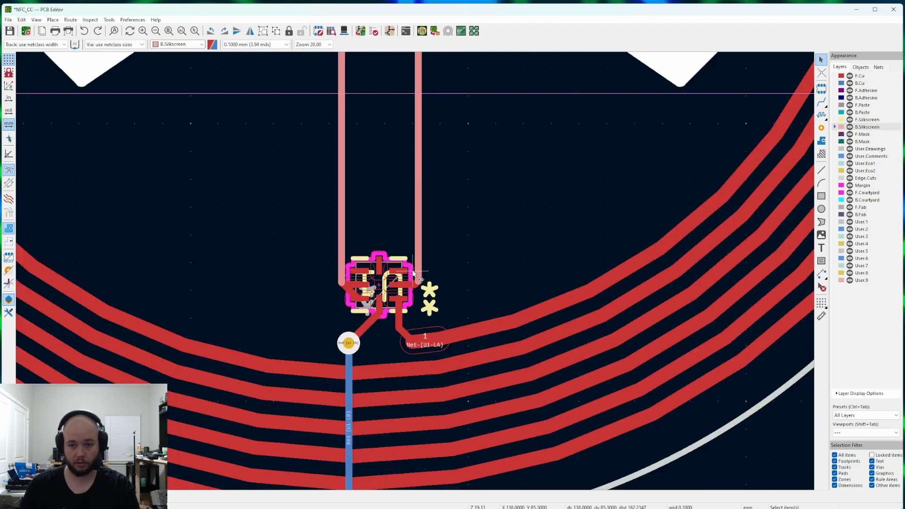
pyautogui.scroll(-3, 440, 308)
pyautogui.moveTo(370, 249); pyautogui.dragTo(381, 454, button='middle')
pyautogui.moveTo(367, 126); pyautogui.dragTo(358, 208, button='middle')
pyautogui.scroll(4, 358, 208)
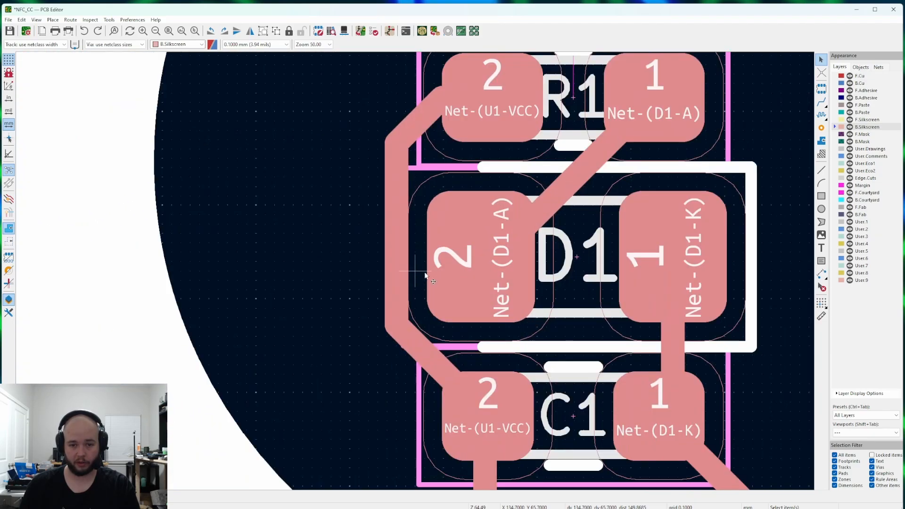
pyautogui.scroll(-1, 501, 268)
pyautogui.scroll(-5, 413, 270)
pyautogui.scroll(2, 415, 270)
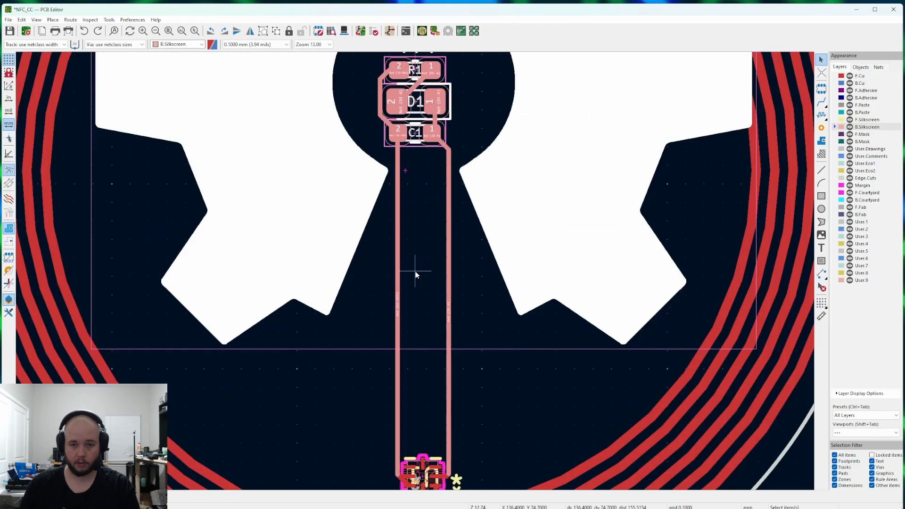
pyautogui.scroll(-2, 419, 276)
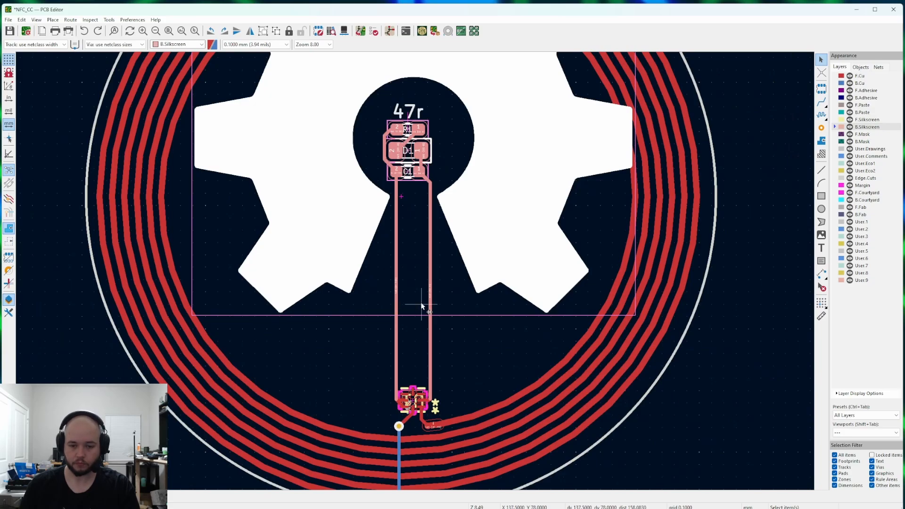
pyautogui.moveTo(415, 299); pyautogui.dragTo(397, 309, button='middle')
pyautogui.scroll(-2, 410, 287)
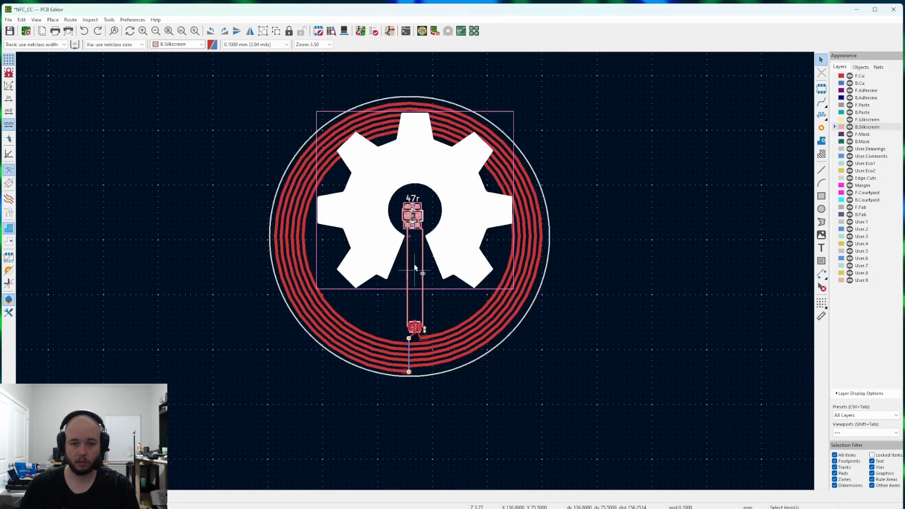
pyautogui.scroll(1, 416, 275)
# - Undo the trial move of the components and move the gear logo back down to the centre of the antenna coil
pyautogui.moveTo(439, 244); pyautogui.dragTo(437, 256)
pyautogui.hotkey('ctrl', 'z')
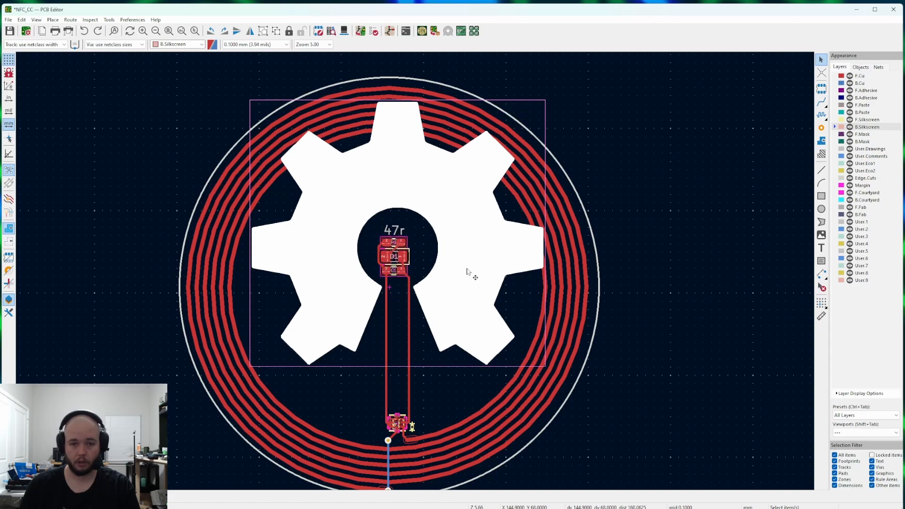
pyautogui.moveTo(505, 293); pyautogui.dragTo(494, 318)
pyautogui.click(508, 317)
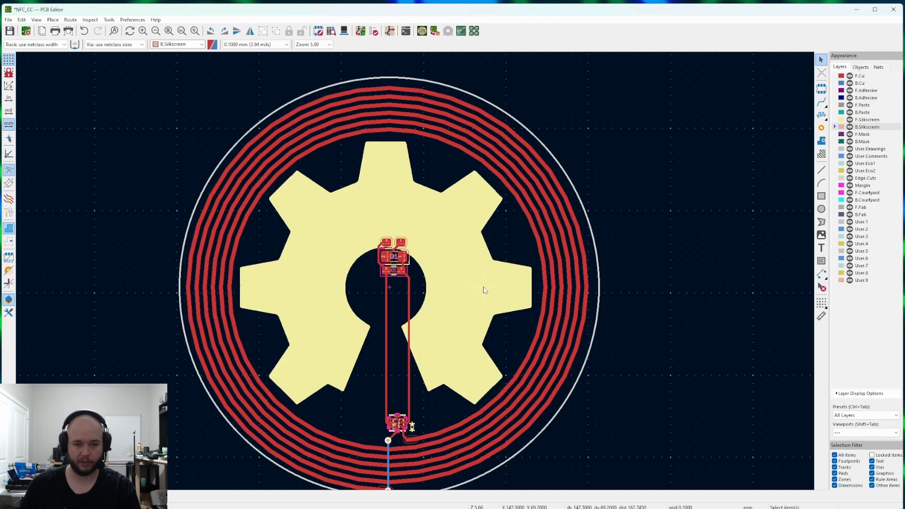
# - Flip the gear logo to the back side of the board
pyautogui.rightClick(465, 276)
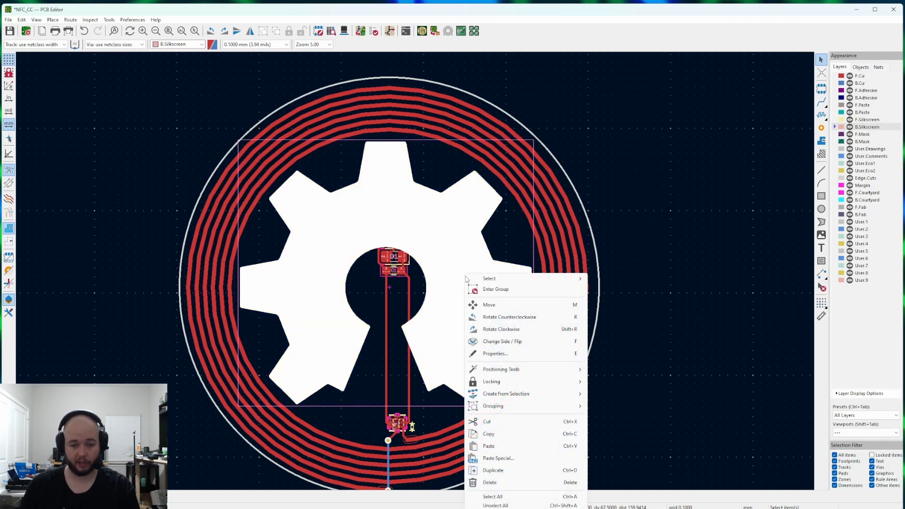
pyautogui.click(516, 341)
pyautogui.click(655, 257)
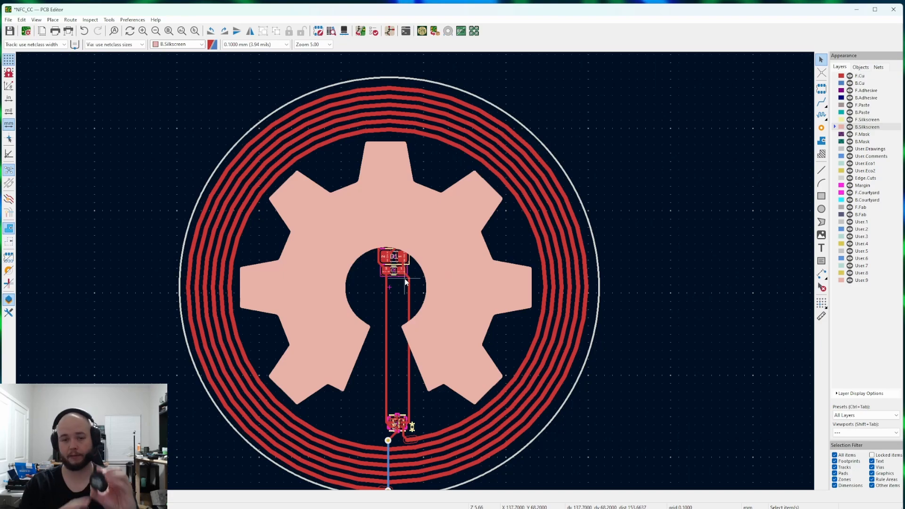
pyautogui.click(491, 244)
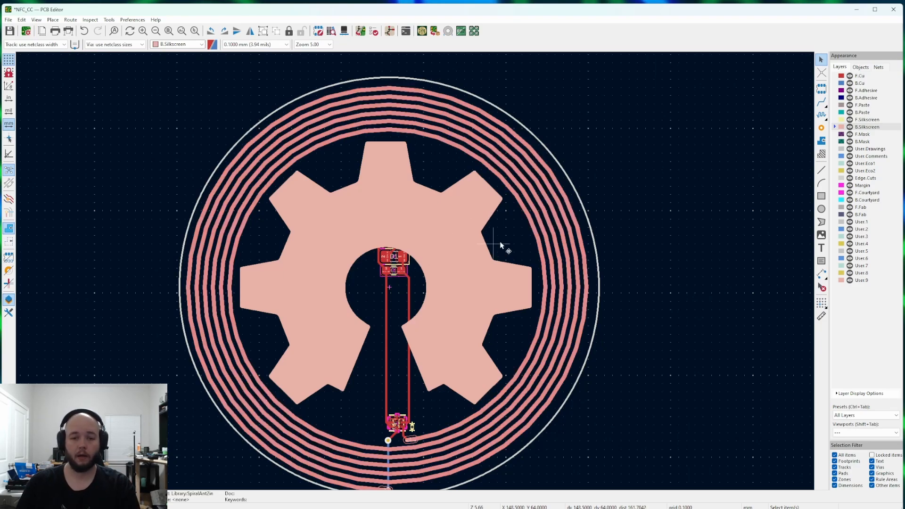
pyautogui.click(671, 232)
# - Flip the gear logo back to the front side of the board
pyautogui.click(477, 250)
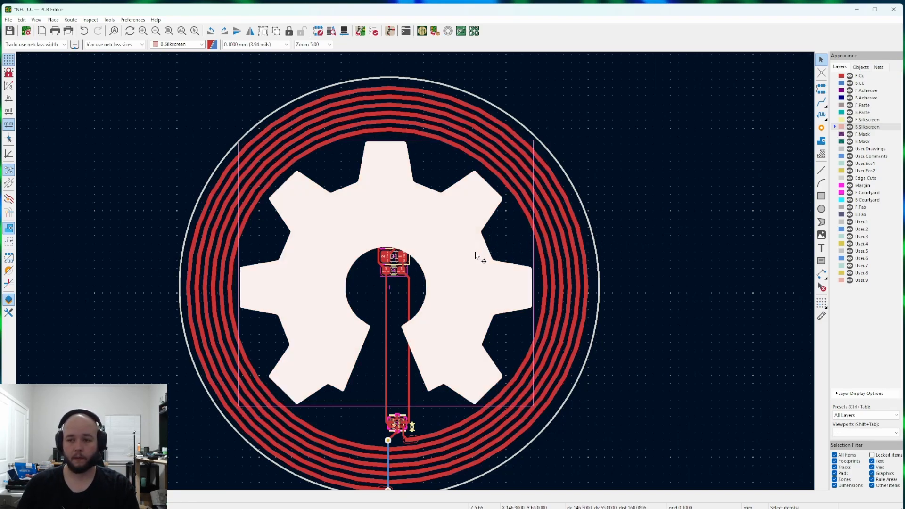
pyautogui.rightClick(469, 247)
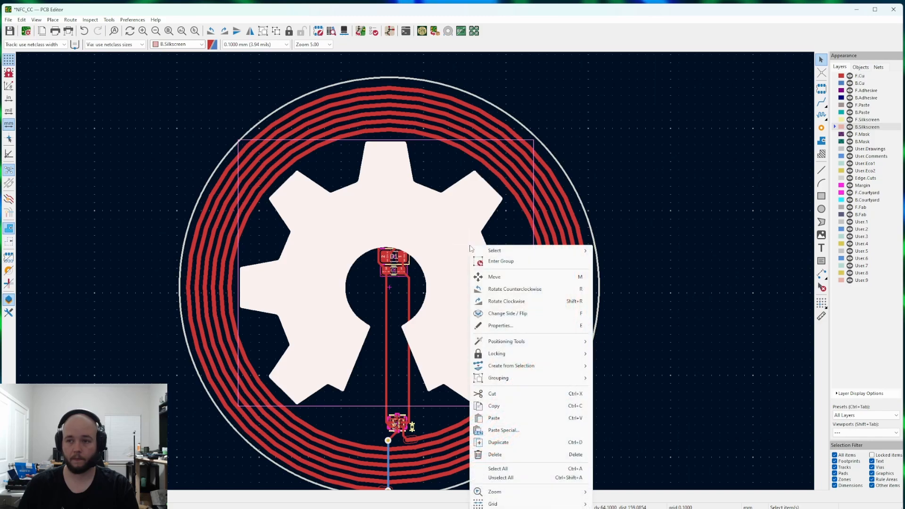
pyautogui.click(497, 317)
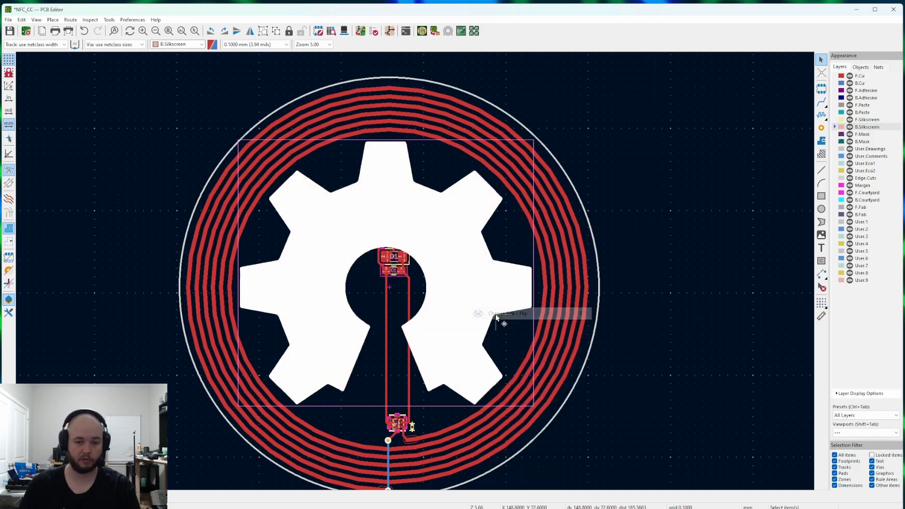
pyautogui.click(514, 242)
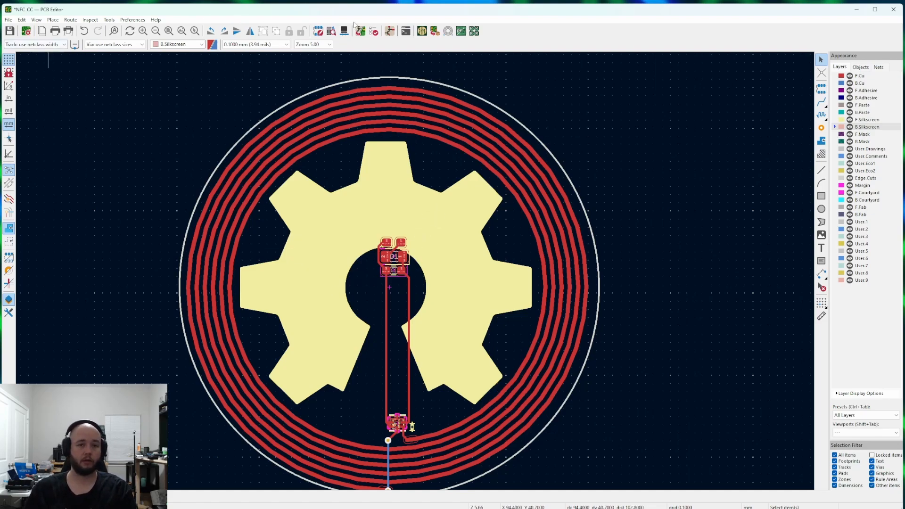
# - Save and close the board layout, and open the NFC_CC.kicad_sch schematic
pyautogui.click(9, 30)
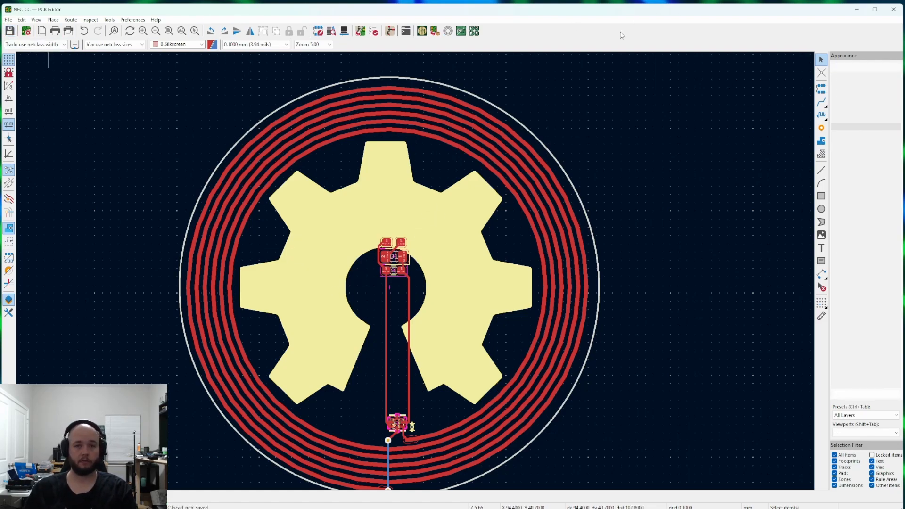
pyautogui.click(892, 9)
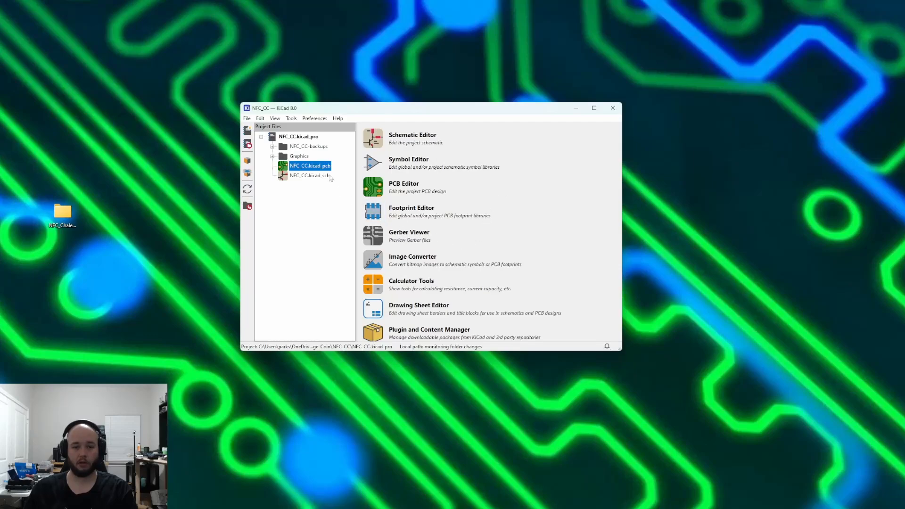
pyautogui.doubleClick(308, 176)
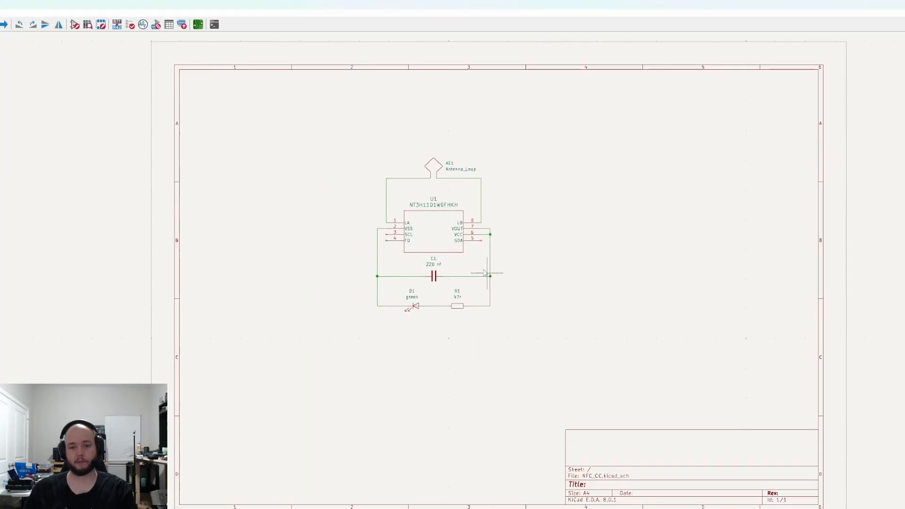
# - Copy the Datasheet field value NT3H1101W0FHKH from the symbol properties of U1 and close the properties
pyautogui.scroll(2, 442, 258)
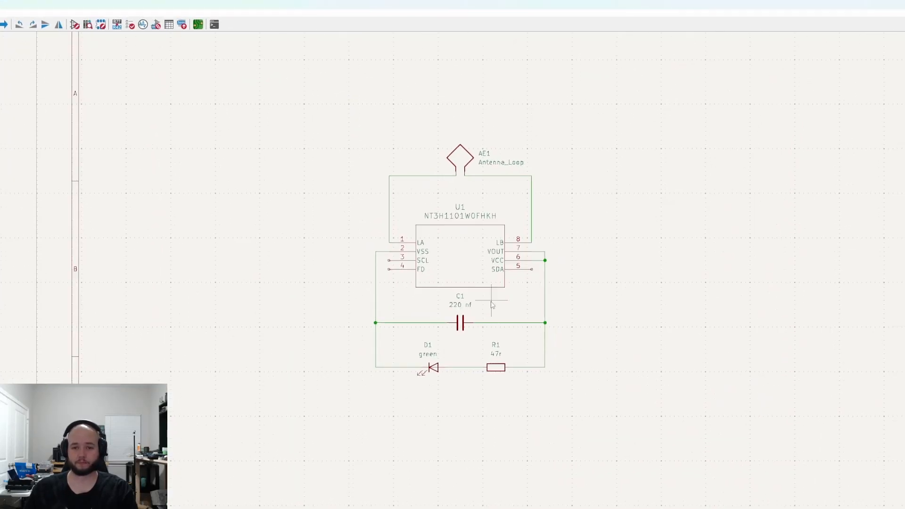
pyautogui.scroll(1, 478, 256)
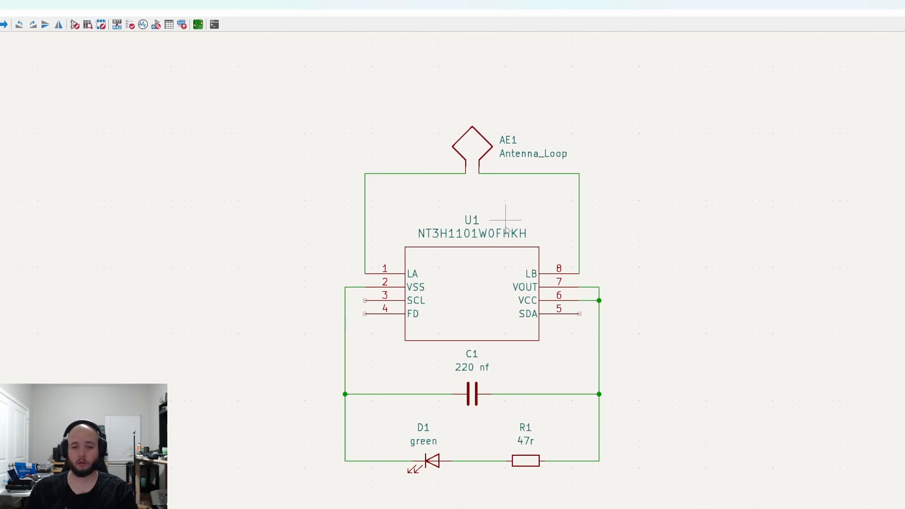
pyautogui.click(519, 234)
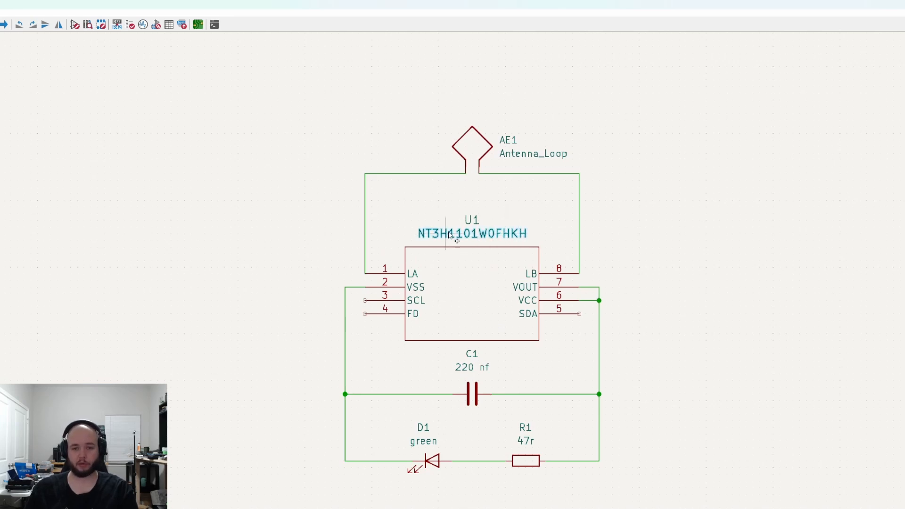
pyautogui.click(475, 281)
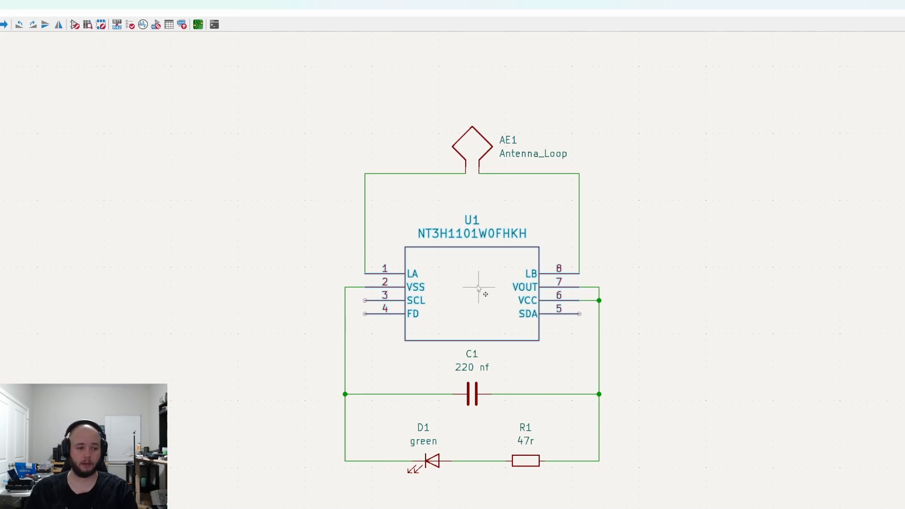
pyautogui.doubleClick(477, 284)
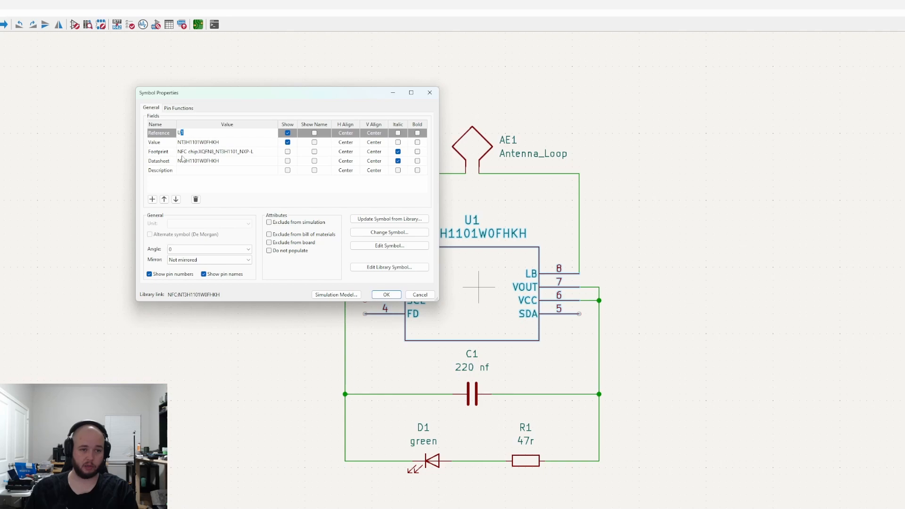
pyautogui.click(220, 162)
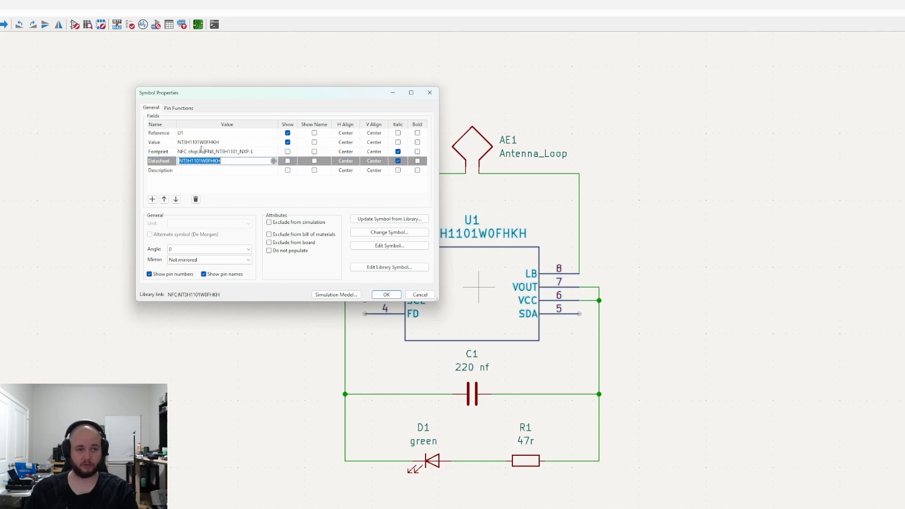
pyautogui.rightClick(226, 164)
pyautogui.click(160, 187)
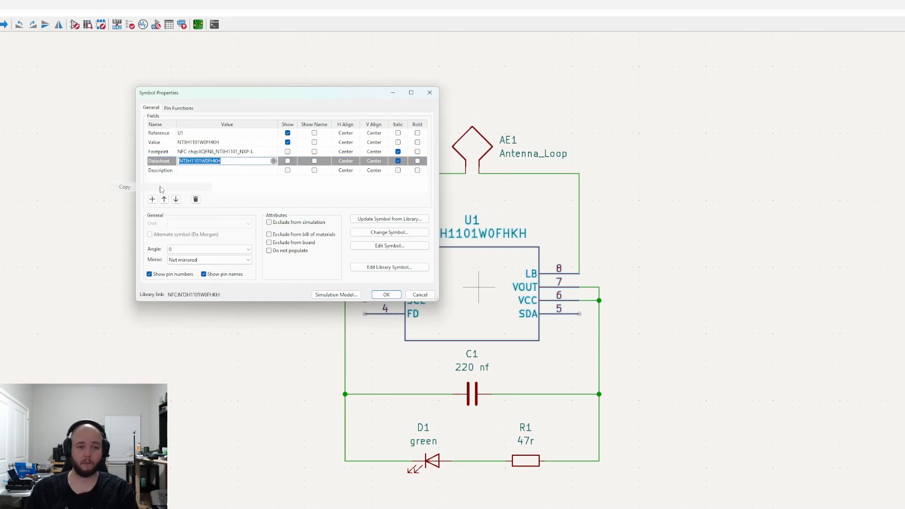
pyautogui.click(432, 96)
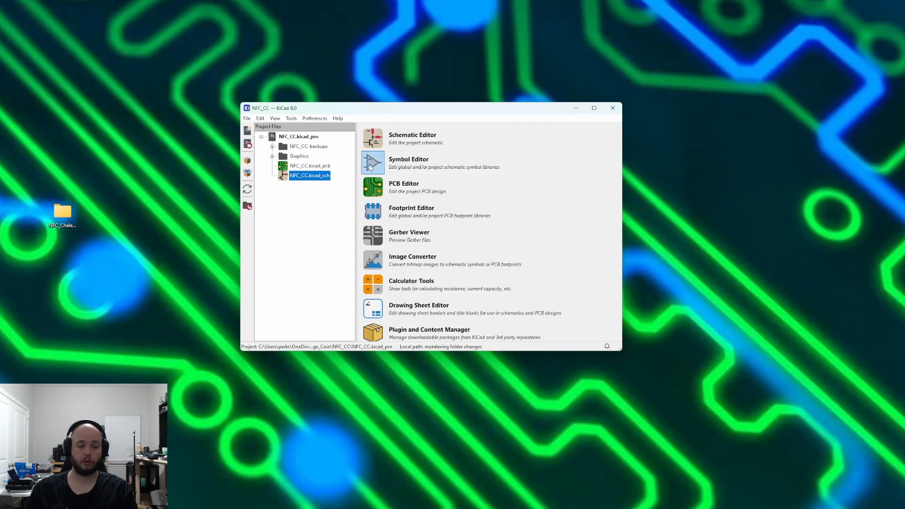
# - Reopen the NFC_CC.kicad_pcb board, view the Fabrication Toolkit plugin's export options and close them without generating files
pyautogui.click(312, 166)
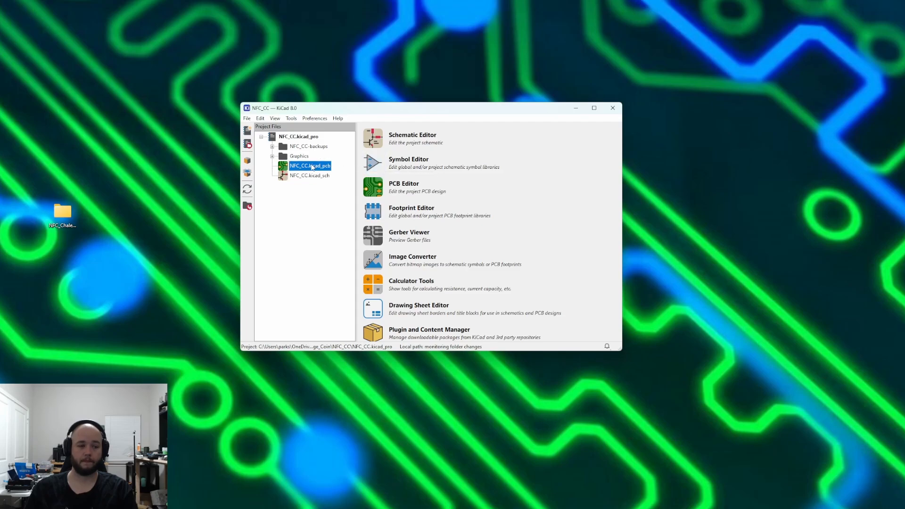
pyautogui.doubleClick(312, 166)
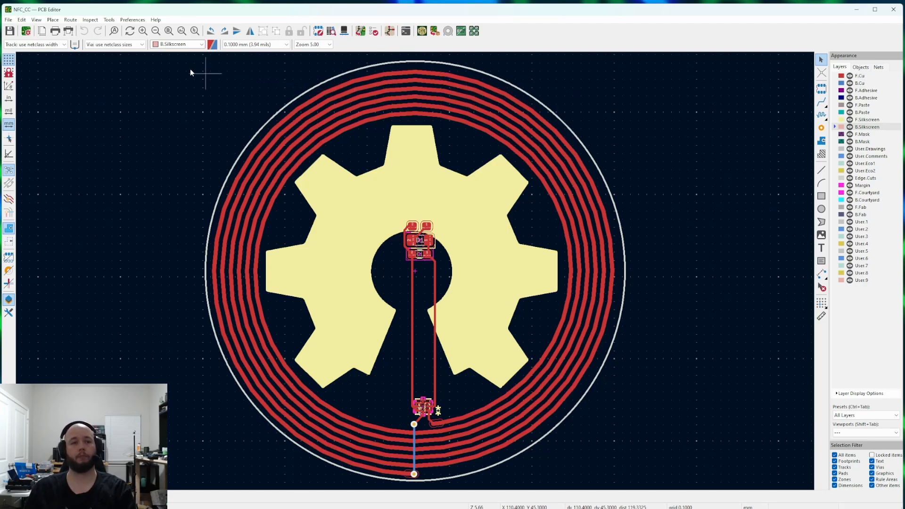
pyautogui.click(109, 20)
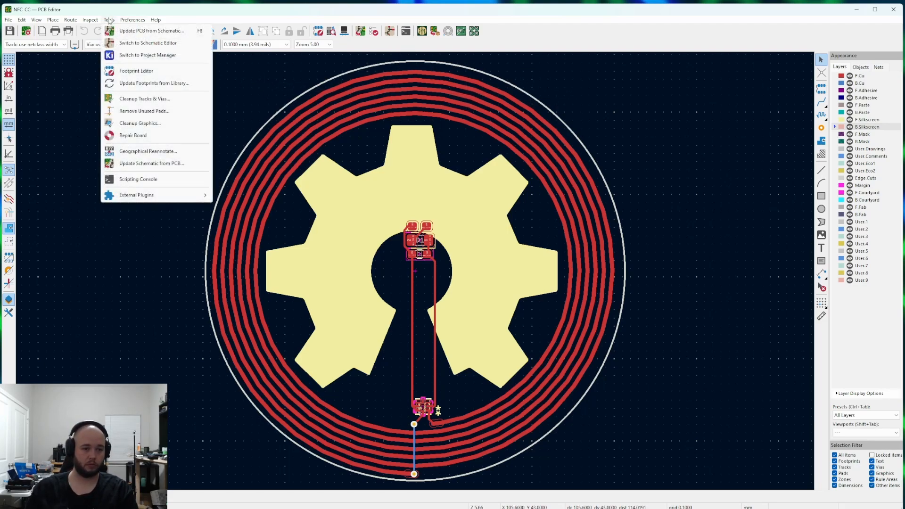
pyautogui.moveTo(154, 197)
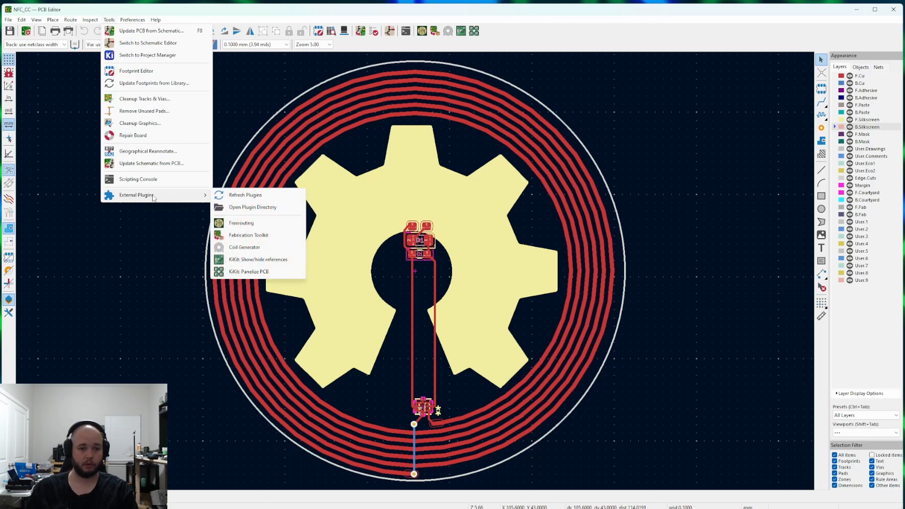
pyautogui.click(262, 236)
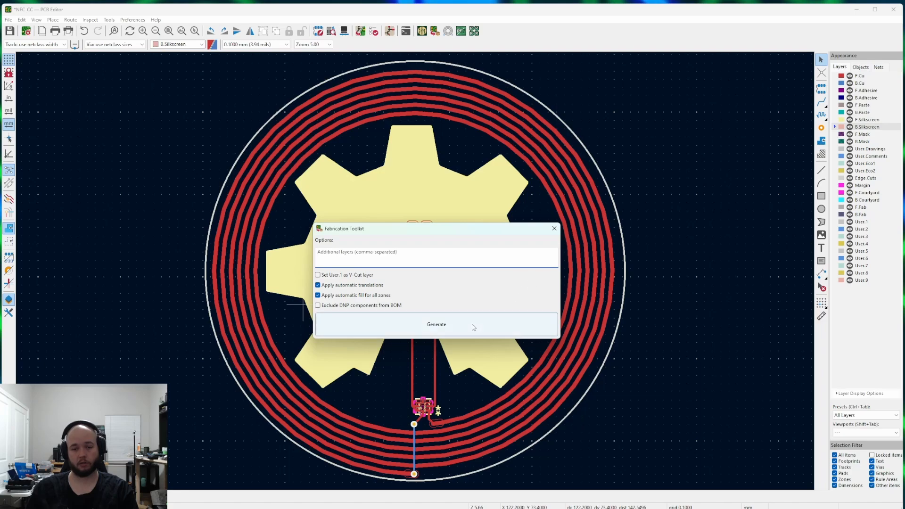
pyautogui.click(554, 229)
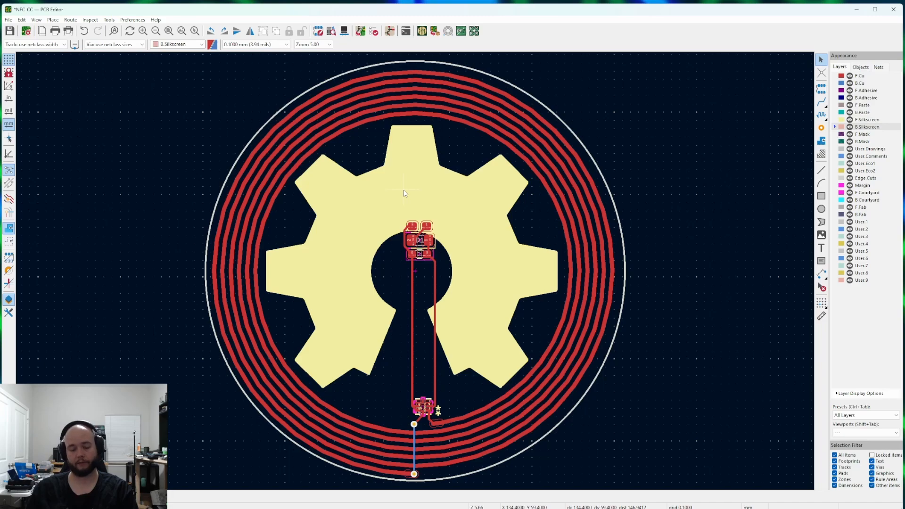
# - Close the board layout and discard its unsaved changes
pyautogui.click(404, 192)
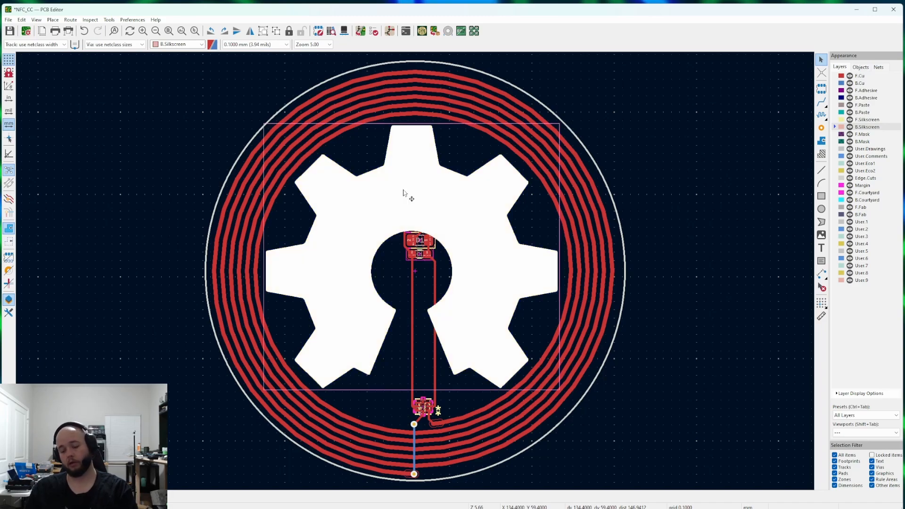
pyautogui.click(893, 9)
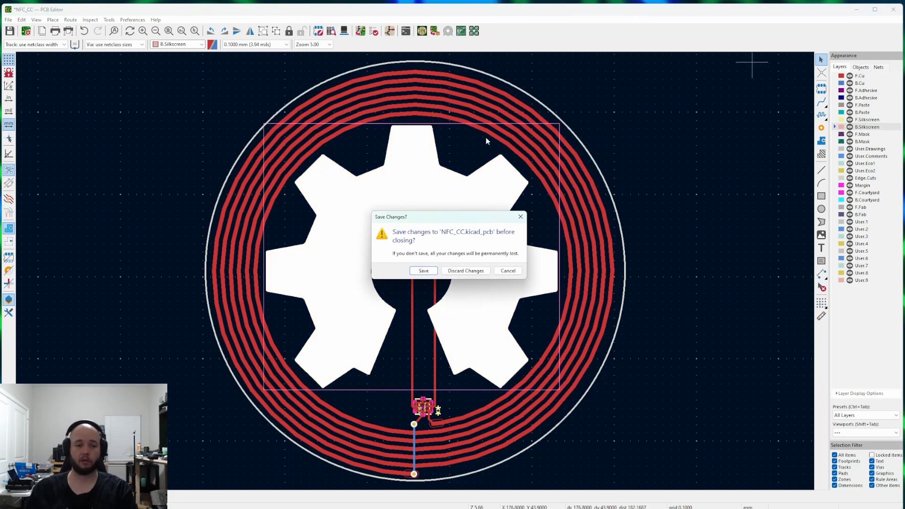
pyautogui.click(462, 271)
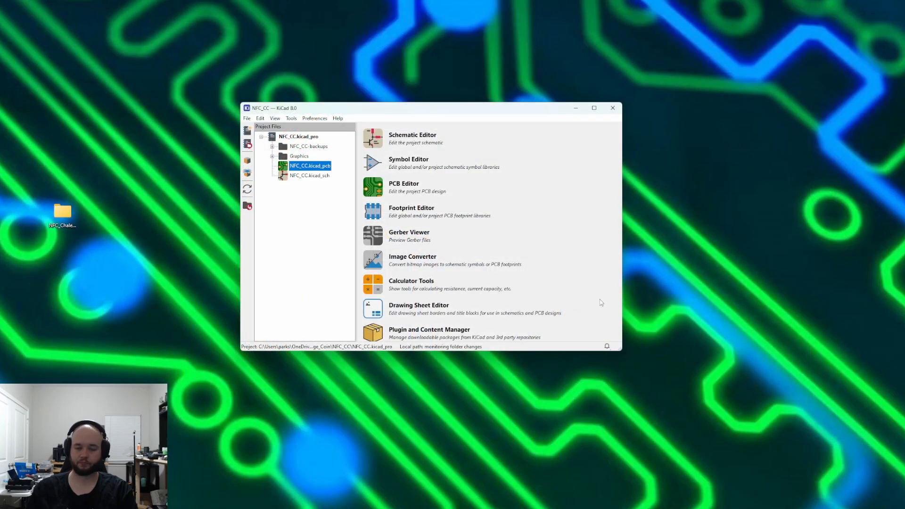